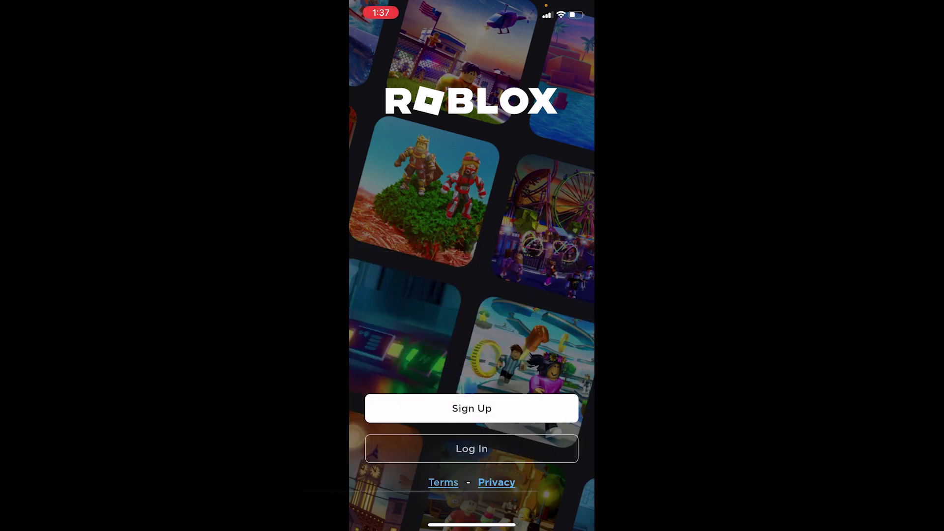
- Leave Roblox, open Control Center and switch Wi-Fi off
{"action": "left_click_drag", "start_coordinate": [472, 526], "coordinate": [471, 414]}
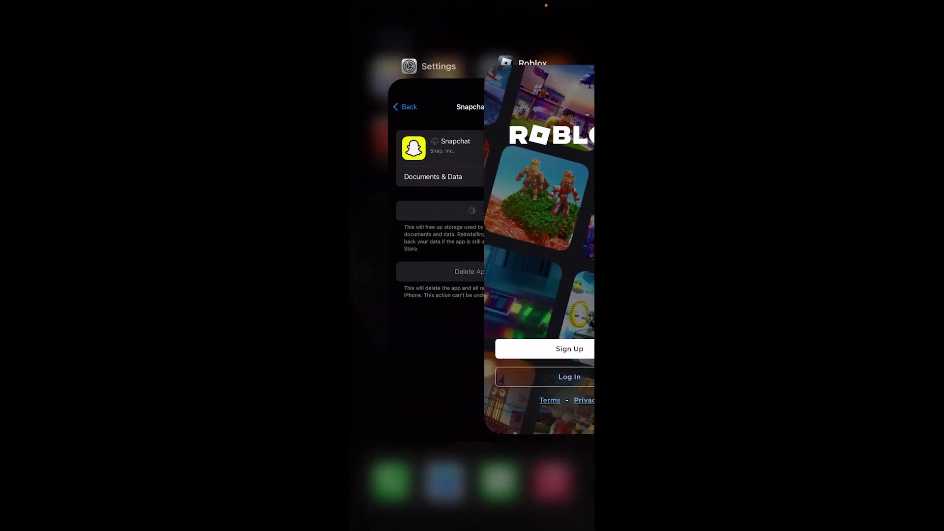
{"action": "left_click_drag", "start_coordinate": [538, 295], "coordinate": [537, 74]}
{"action": "left_click_drag", "start_coordinate": [561, 8], "coordinate": [561, 221]}
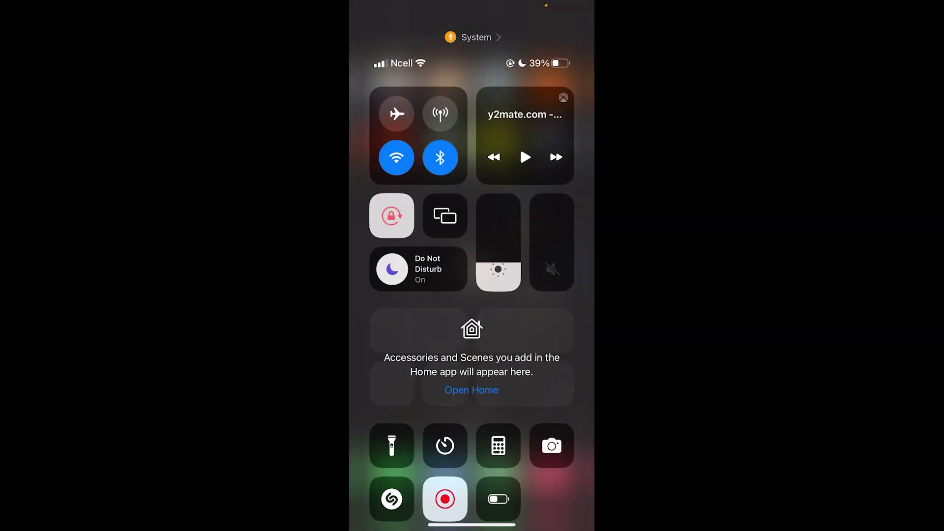
{"action": "left_click", "coordinate": [396, 157]}
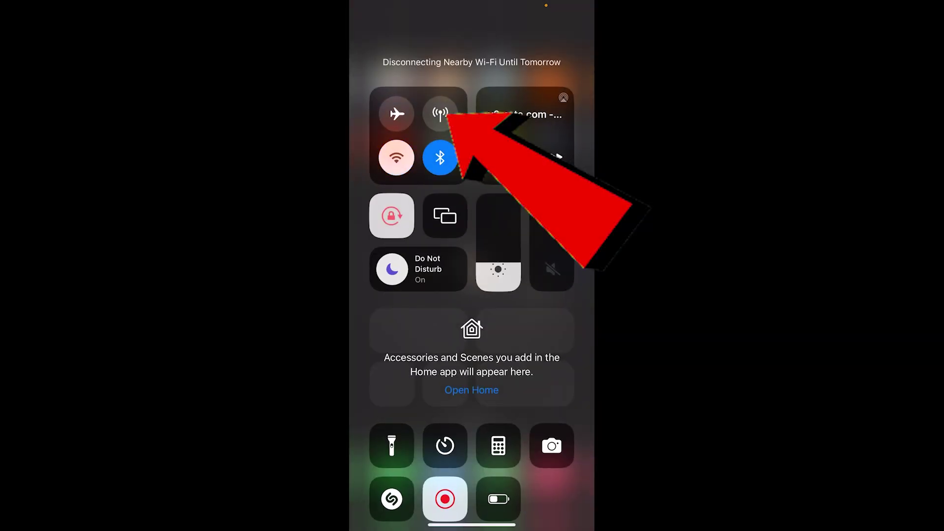
- Leave cellular data on and dismiss Control Center to the home screen
{"action": "left_click", "coordinate": [440, 112]}
{"action": "left_click", "coordinate": [440, 113]}
{"action": "left_click_drag", "start_coordinate": [472, 516], "coordinate": [472, 221]}
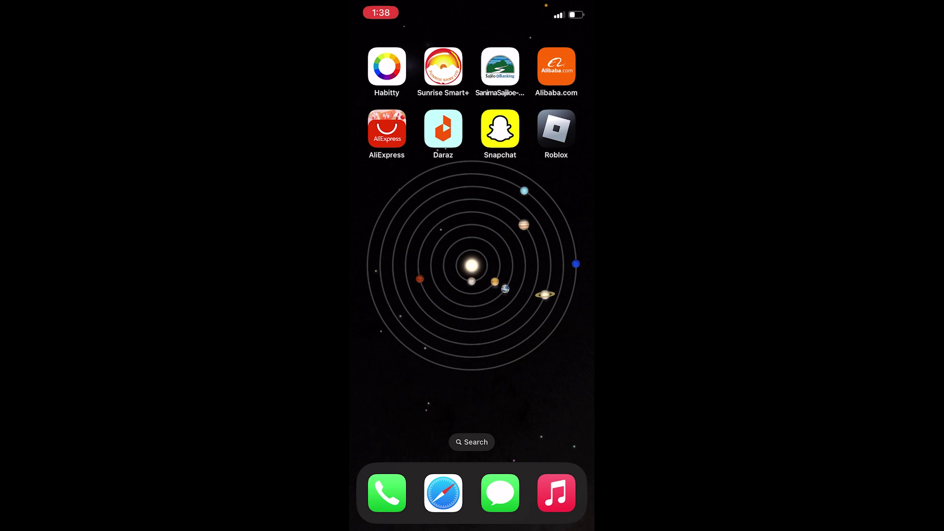
{"action": "mouse_move", "coordinate": [398, 295]}
{"action": "left_mouse_down"}
{"action": "mouse_move", "coordinate": [546, 295]}
{"action": "mouse_move", "coordinate": [398, 295]}
{"action": "left_mouse_up"}
{"action": "mouse_move", "coordinate": [553, 296]}
{"action": "left_mouse_down"}
{"action": "mouse_move", "coordinate": [391, 295]}
{"action": "mouse_move", "coordinate": [553, 295]}
{"action": "left_mouse_up"}
{"action": "mouse_move", "coordinate": [399, 310]}
{"action": "left_mouse_down"}
{"action": "mouse_move", "coordinate": [561, 310]}
{"action": "mouse_move", "coordinate": [399, 310]}
{"action": "left_mouse_up"}
{"action": "mouse_move", "coordinate": [546, 295]}
{"action": "left_mouse_down"}
{"action": "mouse_move", "coordinate": [398, 295]}
{"action": "mouse_move", "coordinate": [545, 295]}
{"action": "left_mouse_up"}
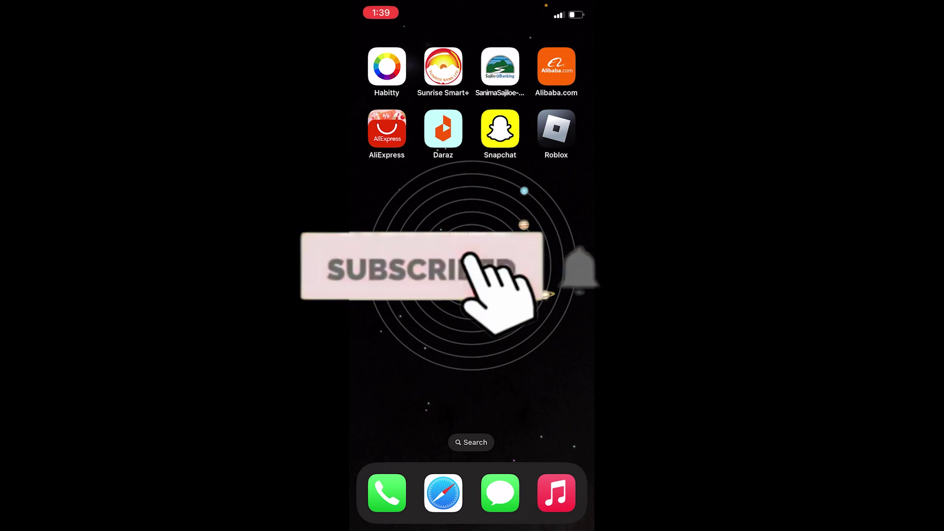